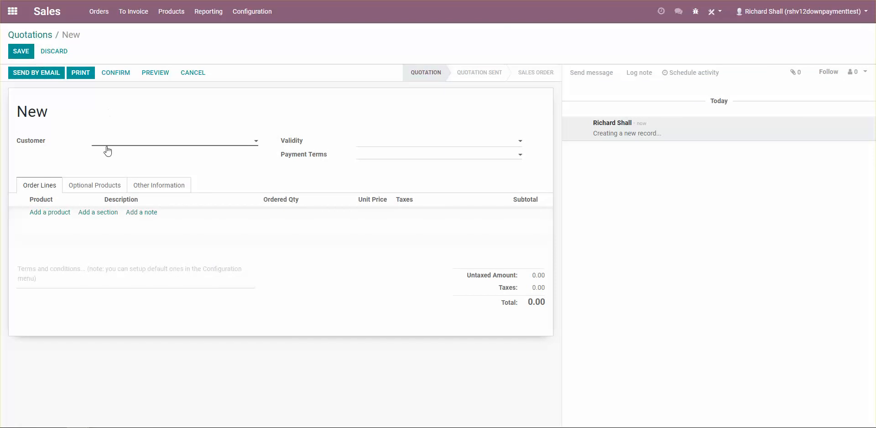
- Fill in the quotation for customer Big Client with one Big Service line at a unit price of 50,000, then save and confirm it
left_click(104, 143)
left_click(121, 152)
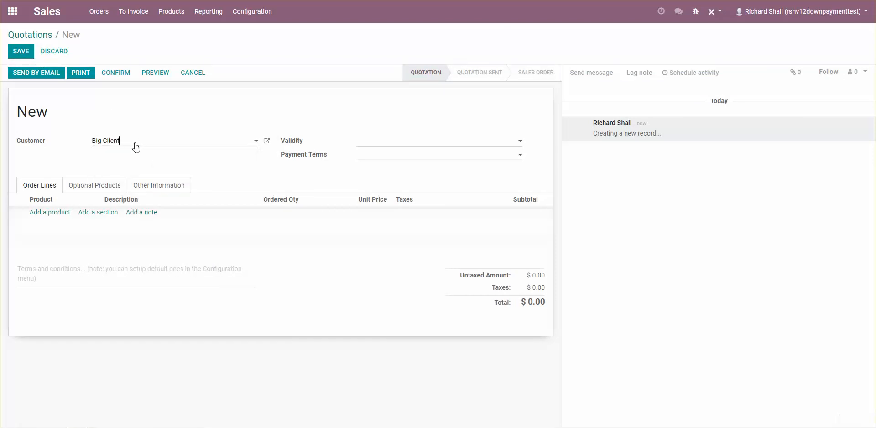
left_click(58, 213)
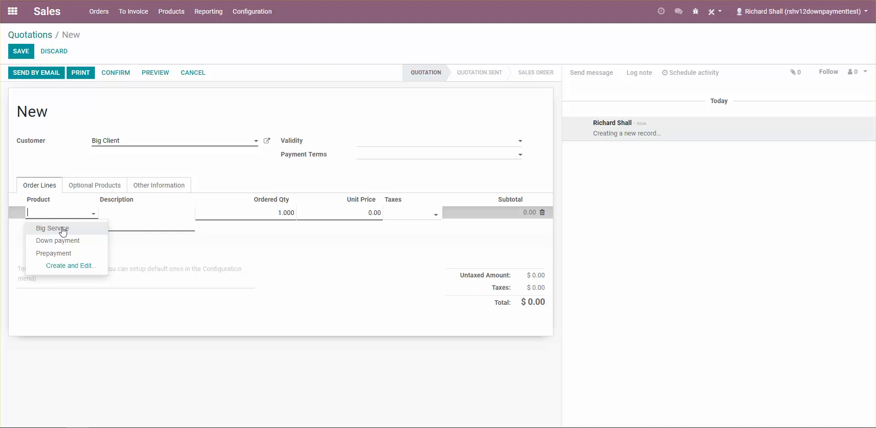
left_click(63, 230)
left_click(340, 212)
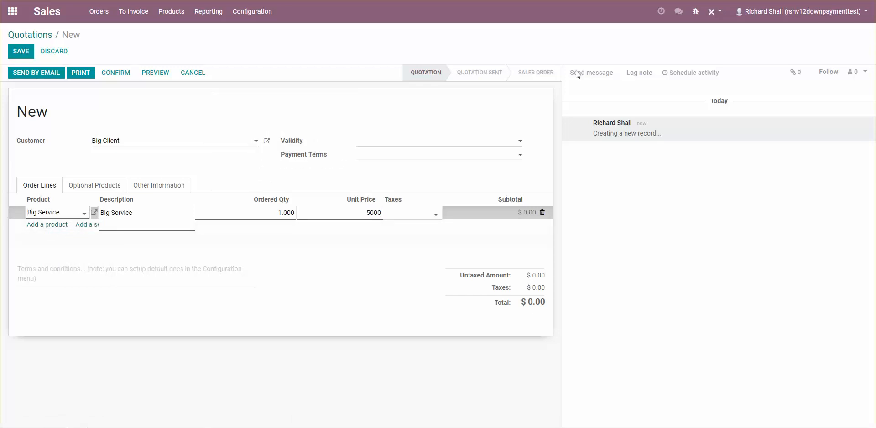
left_click(408, 117)
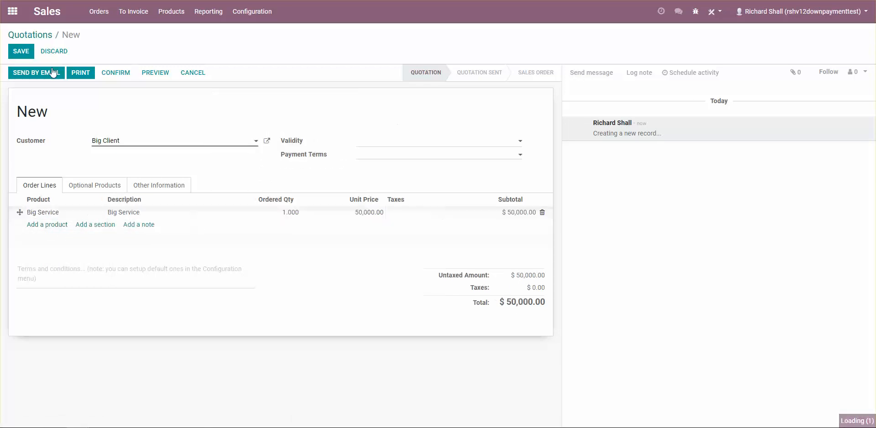
left_click(20, 52)
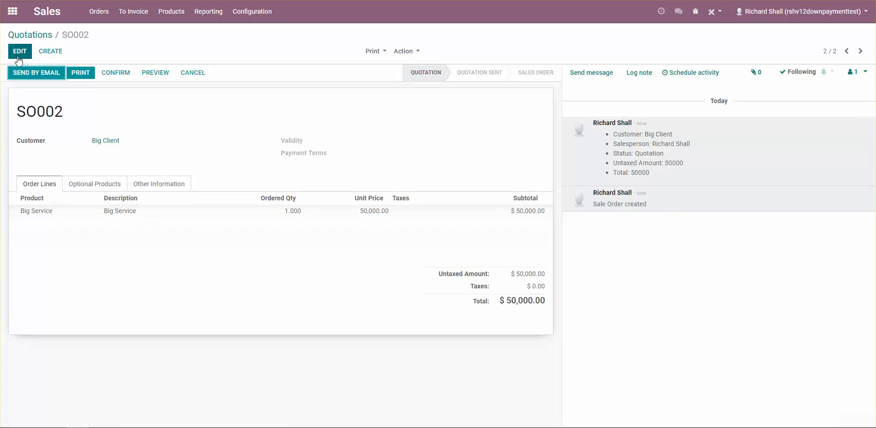
left_click(121, 74)
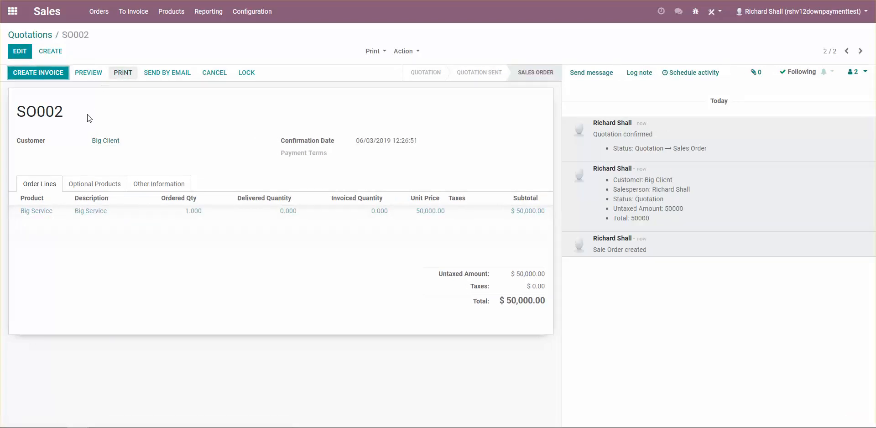
- Create and view a percentage down payment invoice of 50% from the confirmed sales order
left_click(36, 74)
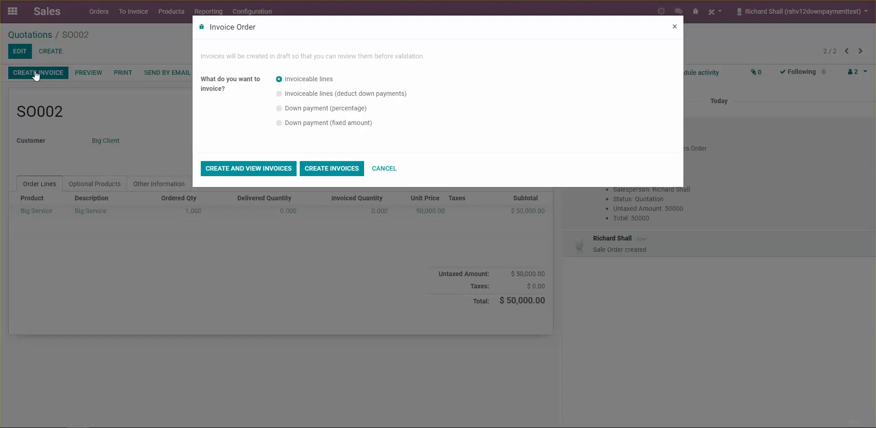
left_click(327, 109)
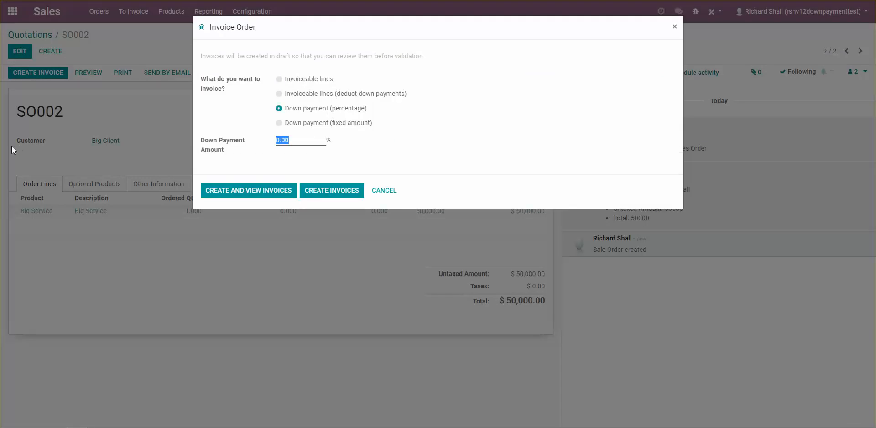
left_click(263, 191)
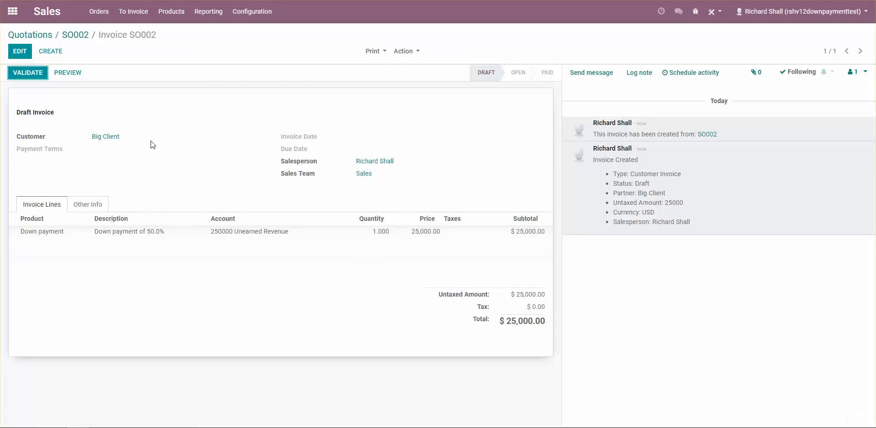
- Inspect the account on the draft invoice's down payment line and validate the invoice
left_click(18, 54)
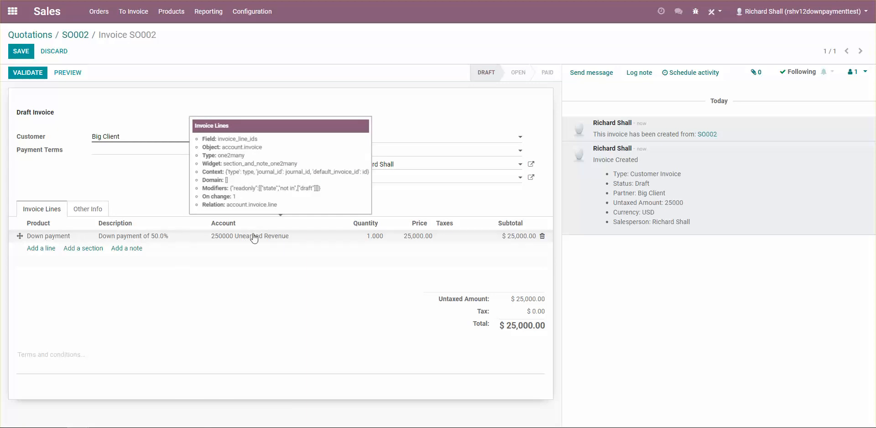
left_click(49, 237)
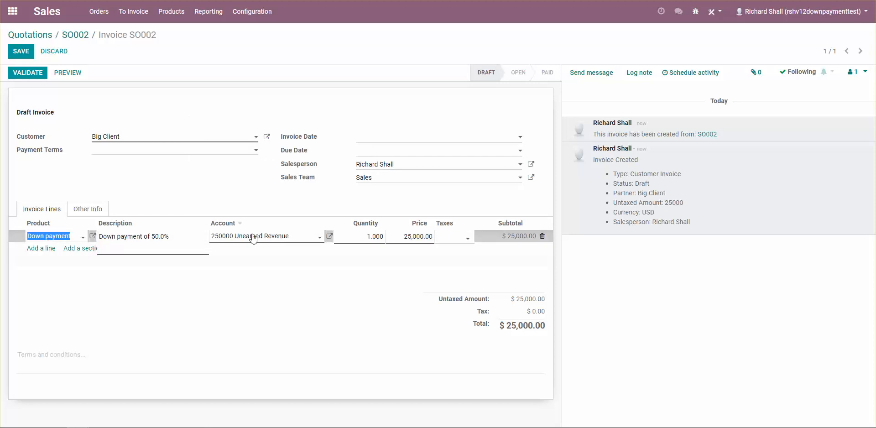
left_click(243, 194)
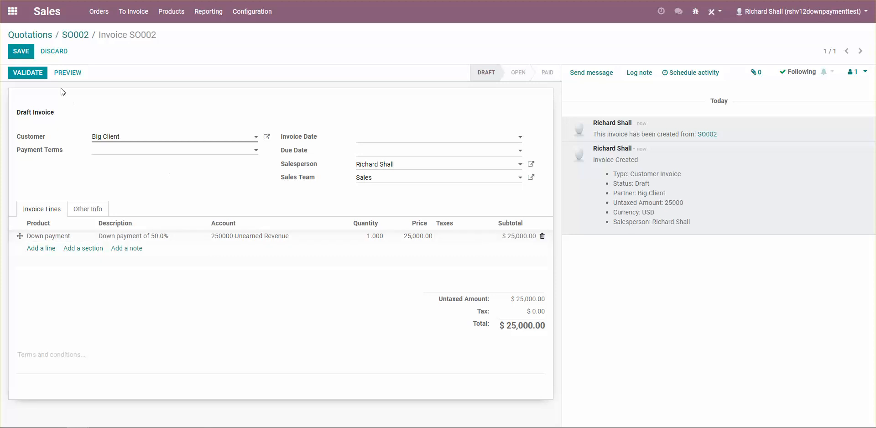
left_click(26, 74)
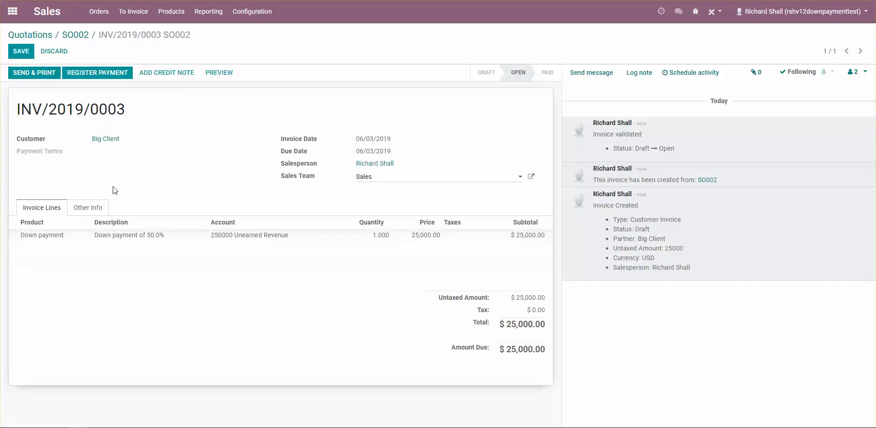
- Open the down payment invoice's journal entry and examine the account type of its Unearned Revenue item
left_click(85, 211)
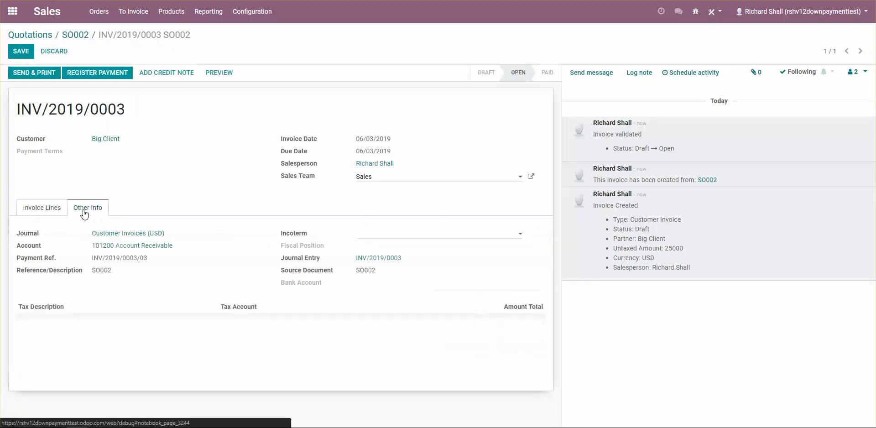
left_click(389, 262)
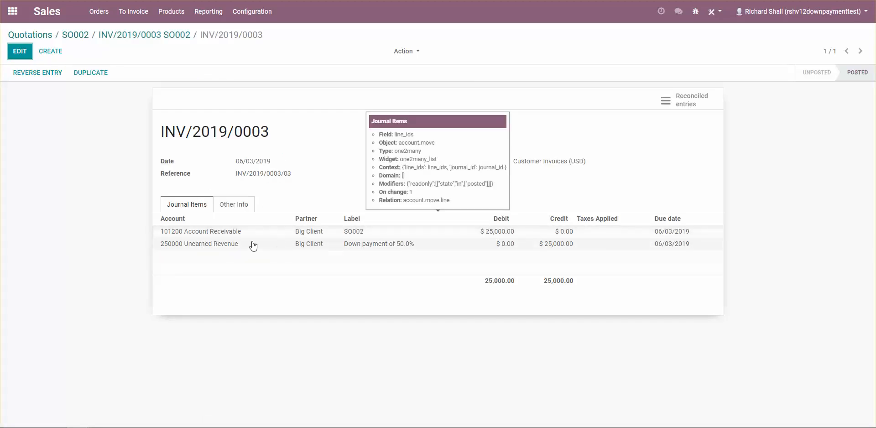
left_click(210, 244)
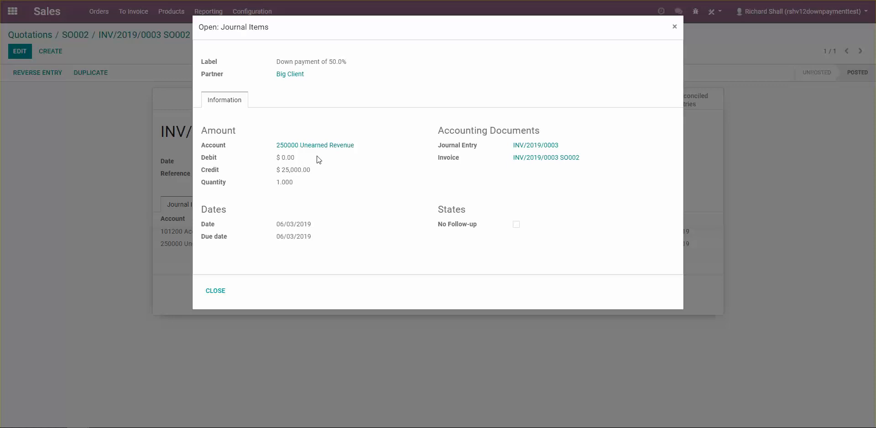
left_click(319, 154)
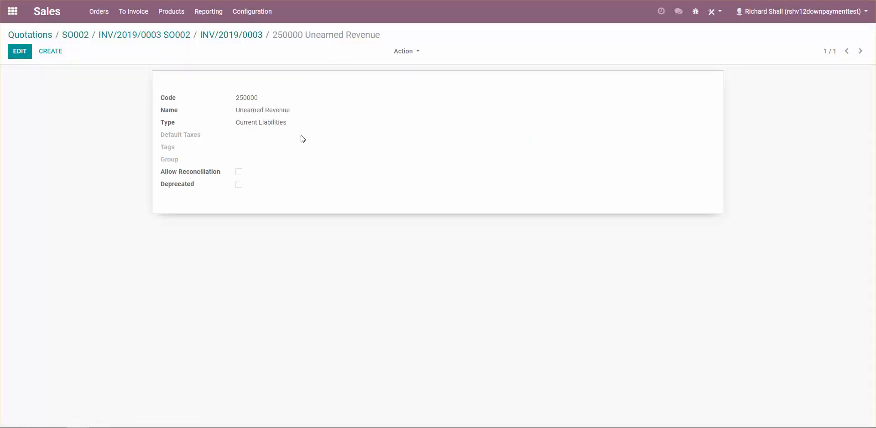
left_click_drag(291, 124, 236, 128)
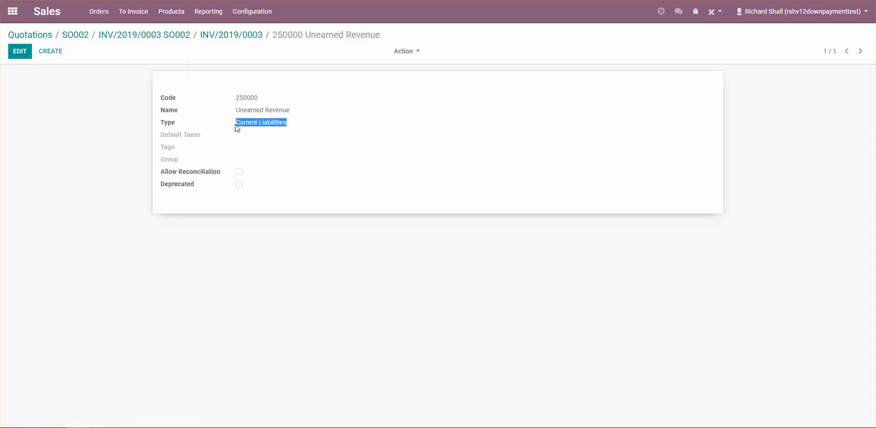
- Return to the sales order and create its final invoice using invoiceable lines with down payments deducted
left_click(168, 36)
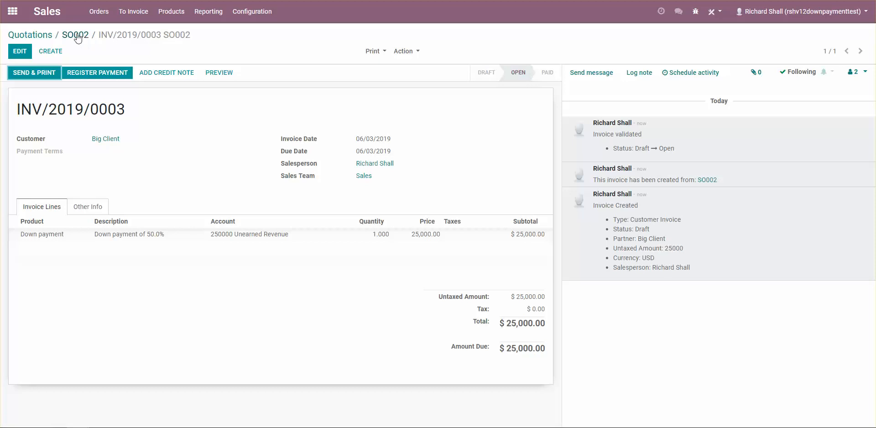
left_click(82, 37)
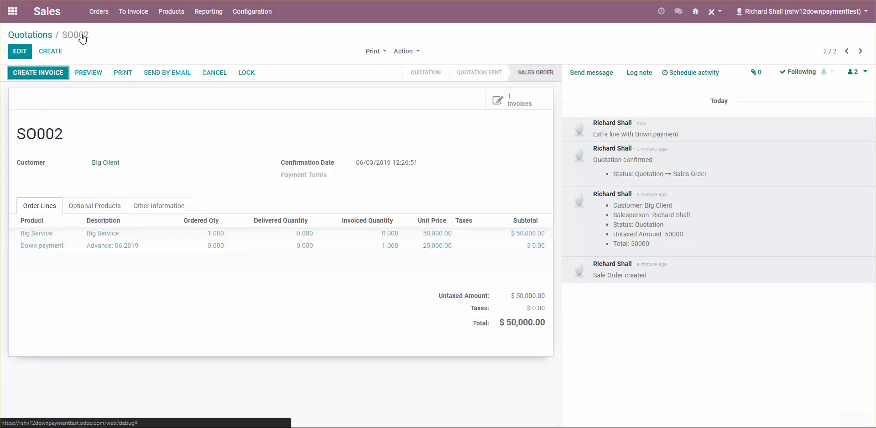
left_click(35, 74)
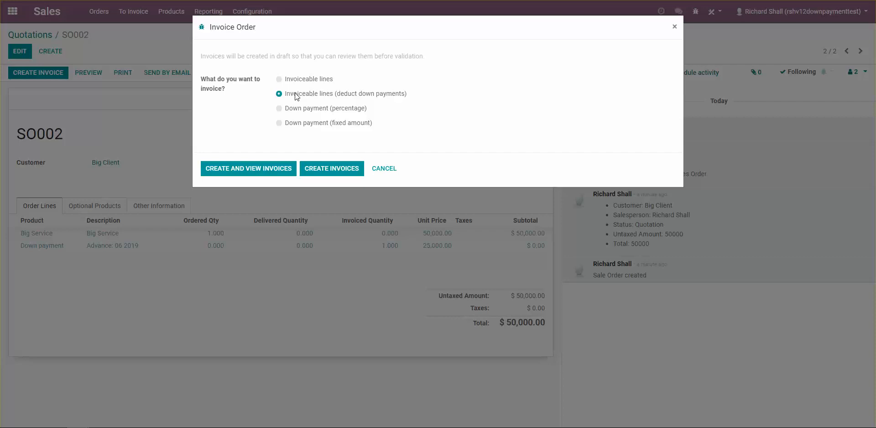
left_click_drag(296, 96, 369, 96)
left_click(236, 172)
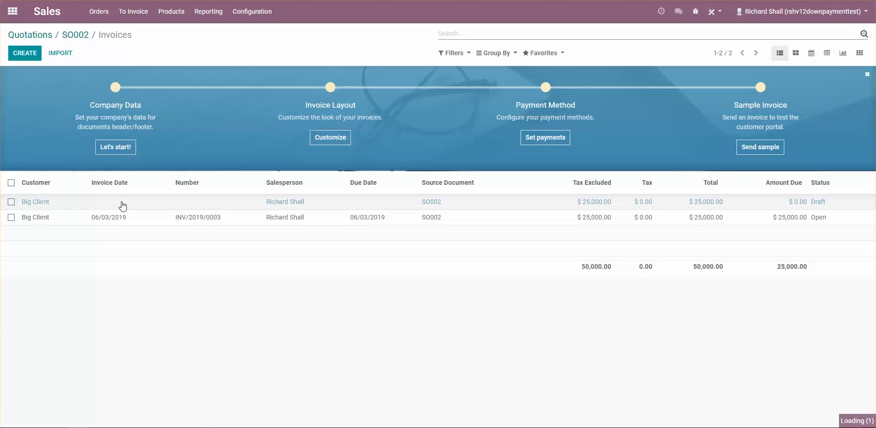
- Validate the draft final invoice for Big Client and open its journal entry to review the journal items
left_click(122, 206)
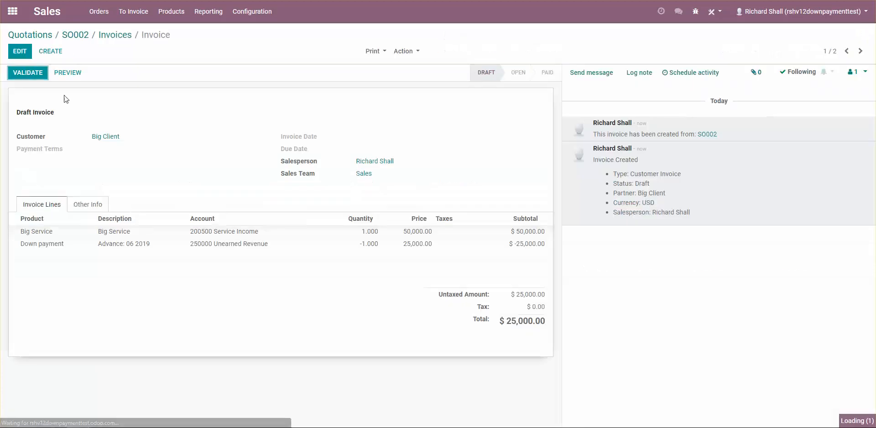
left_click(20, 52)
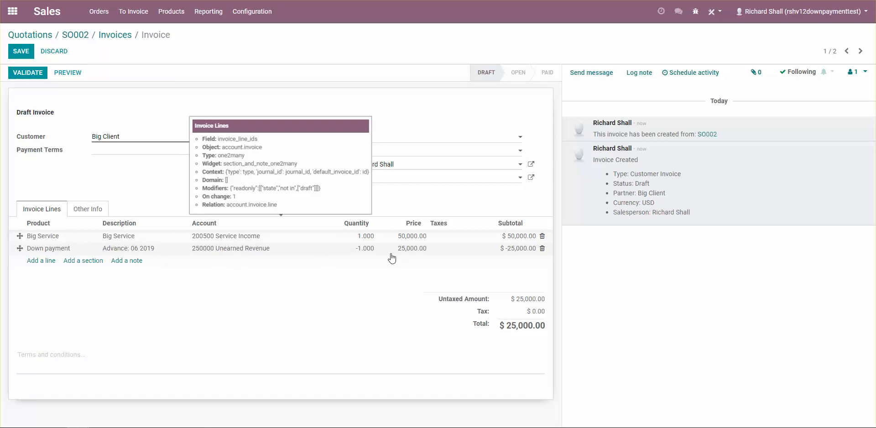
left_click(28, 74)
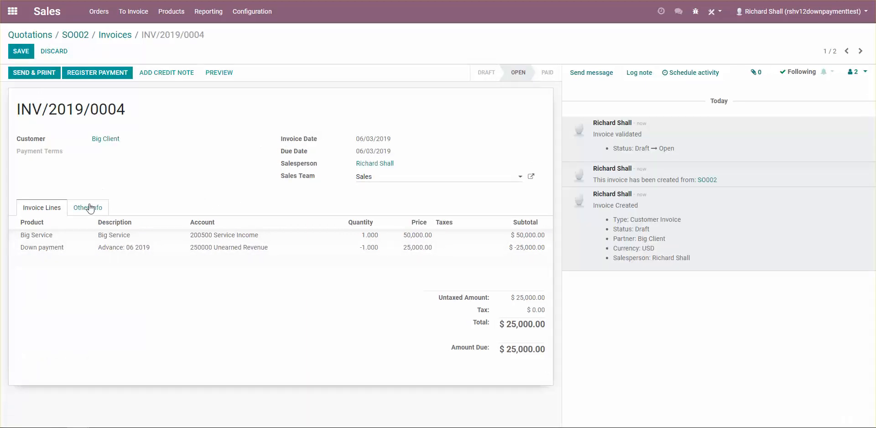
left_click(82, 212)
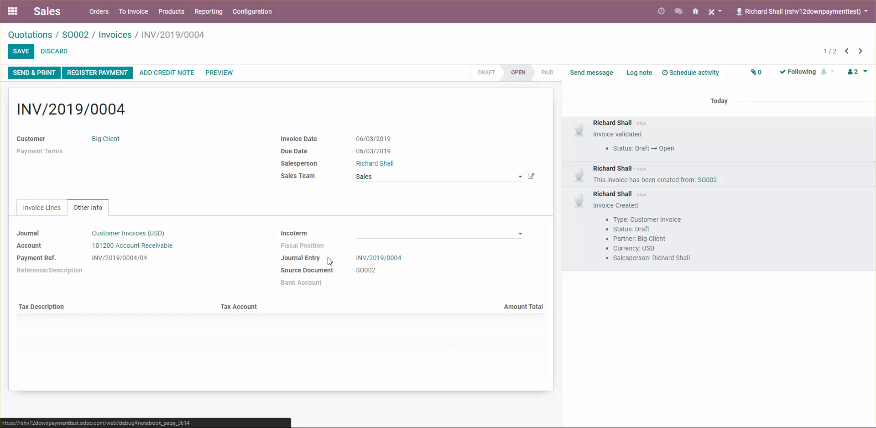
left_click(373, 258)
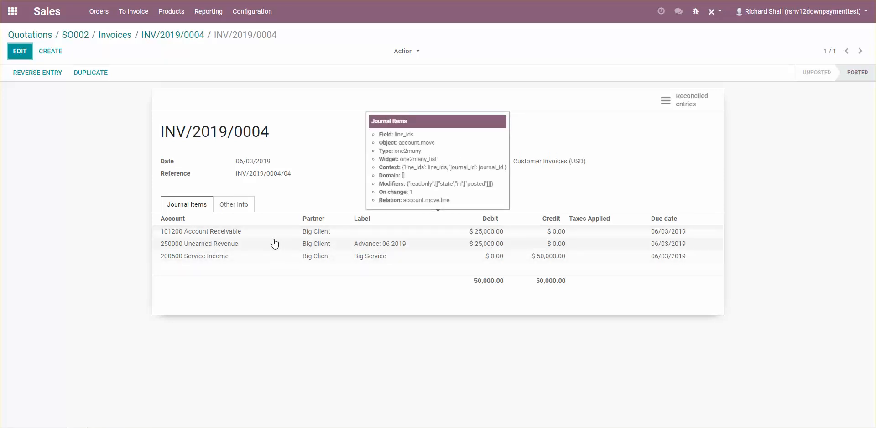
- Switch to the Purchase app and start a new request for quotation for the vendor Service Provider
left_click(15, 20)
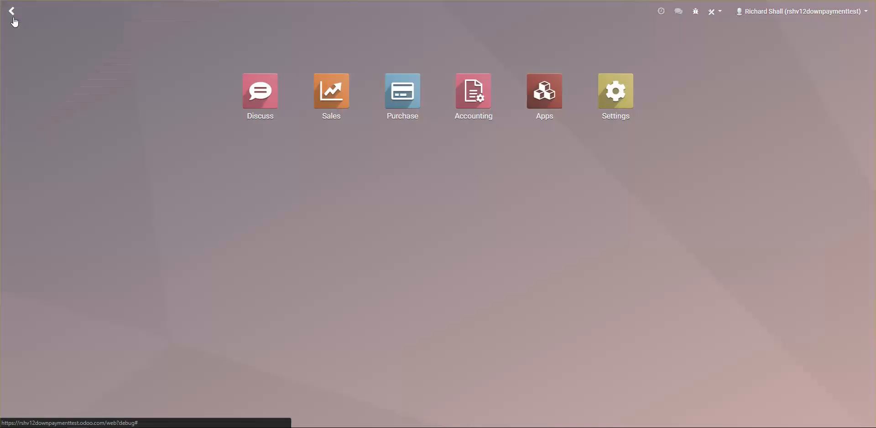
left_click(402, 104)
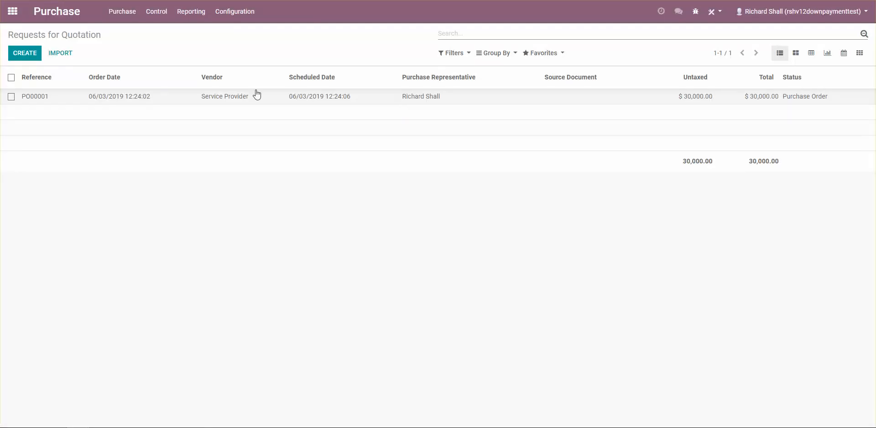
left_click(27, 58)
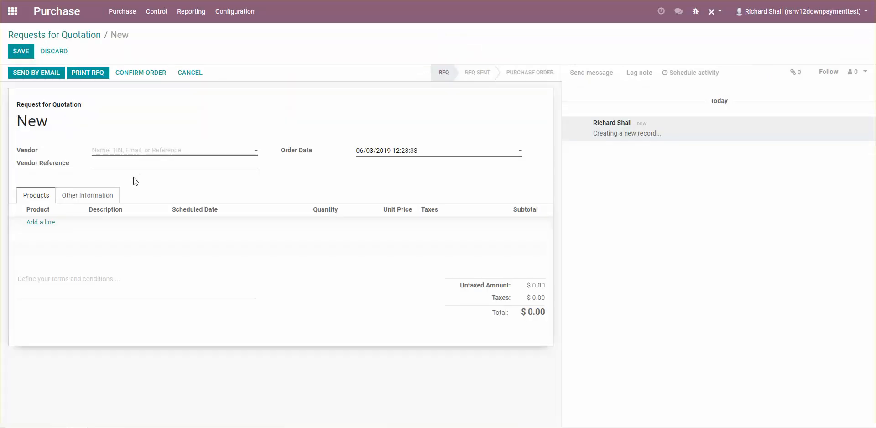
left_click(118, 155)
left_click(133, 167)
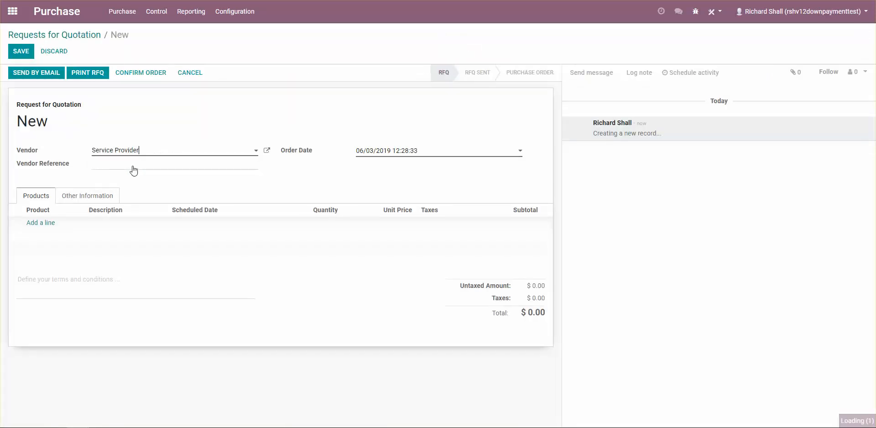
- Add a Big Service line to the request for quotation and set its unit price to 100000
left_click(41, 225)
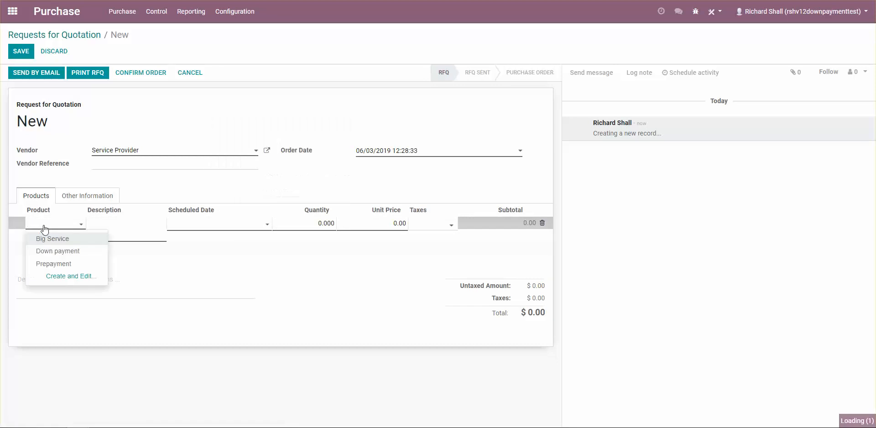
left_click(59, 241)
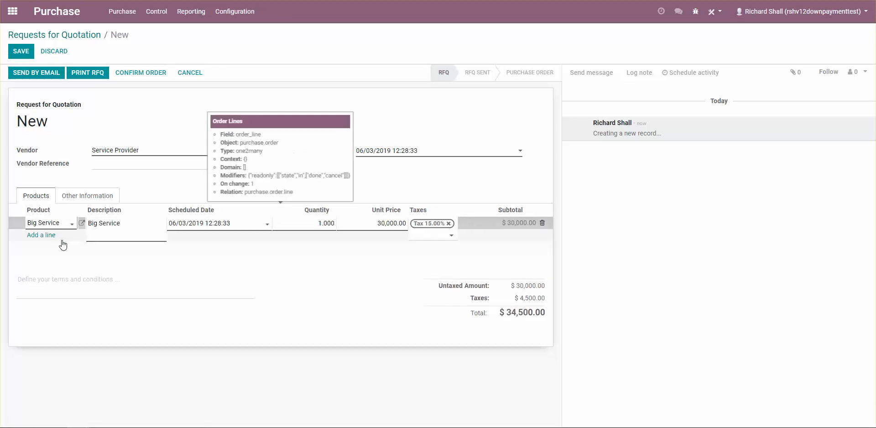
left_click(367, 228)
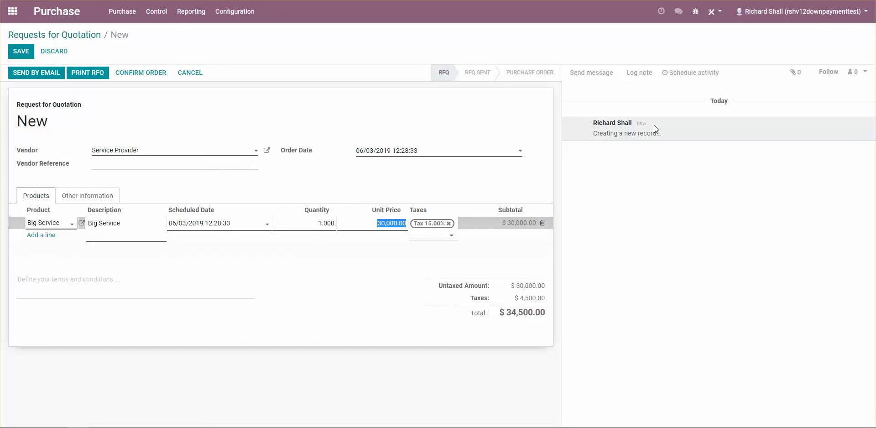
type("100000")
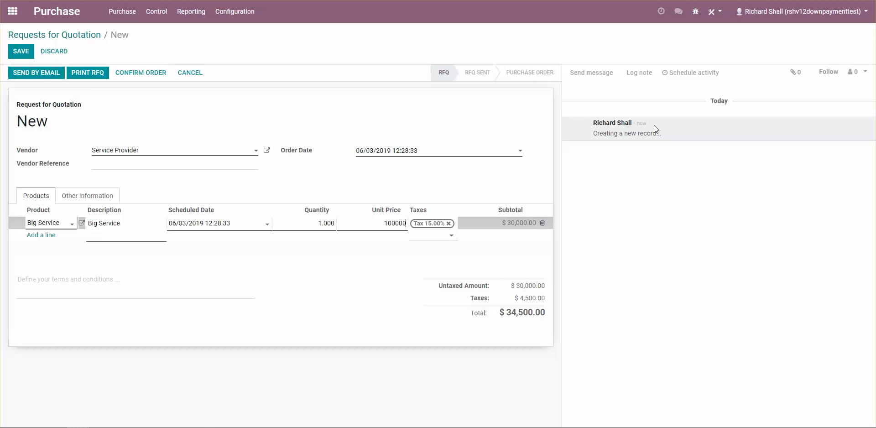
- Remove the 15% tax from the Big Service line and confirm the purchase order
left_click(449, 224)
left_click(417, 186)
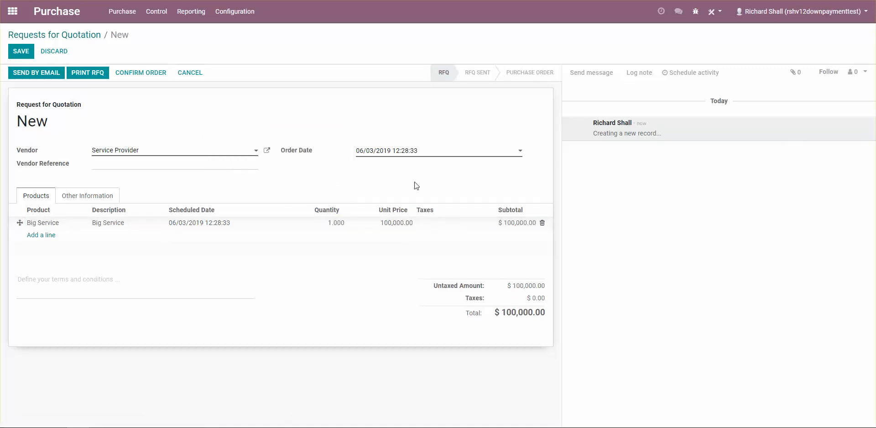
left_click(138, 73)
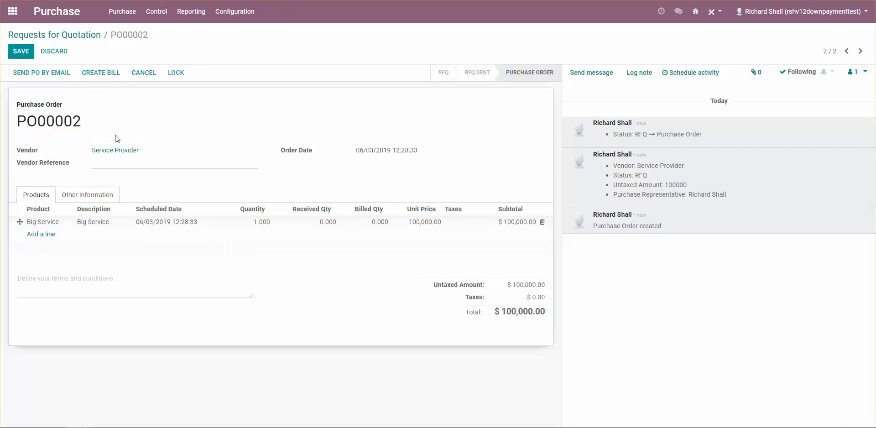
- Create a vendor bill from the purchase order and change the Big Service line's product to Down payment
left_click(95, 76)
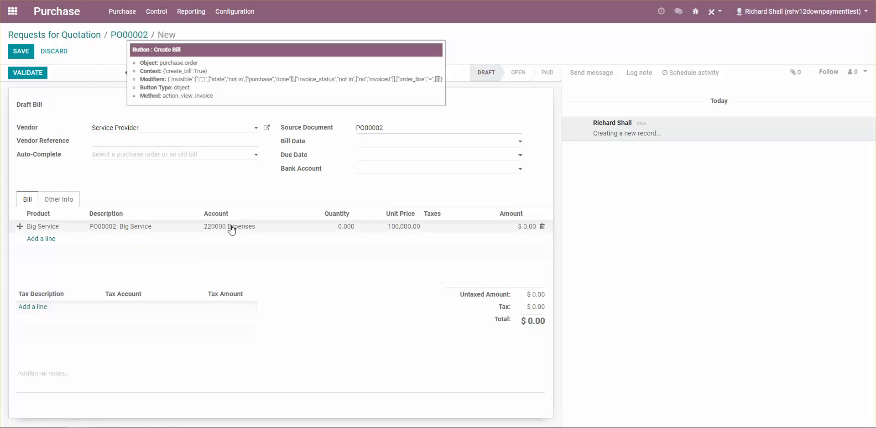
left_click(56, 230)
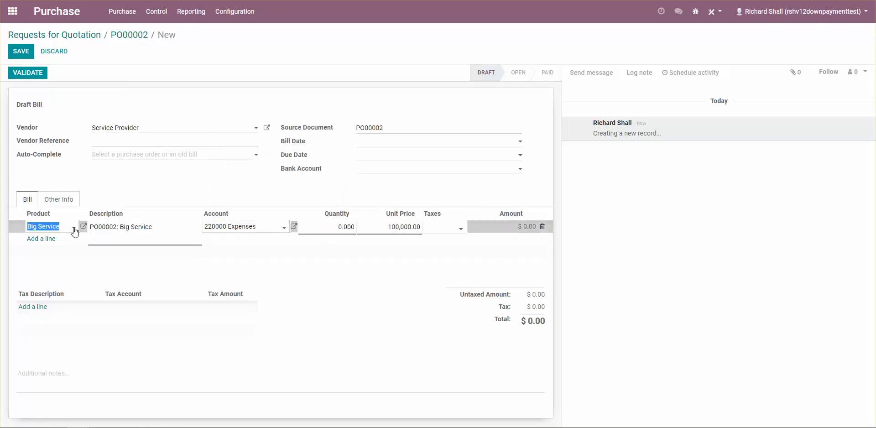
left_click(66, 232)
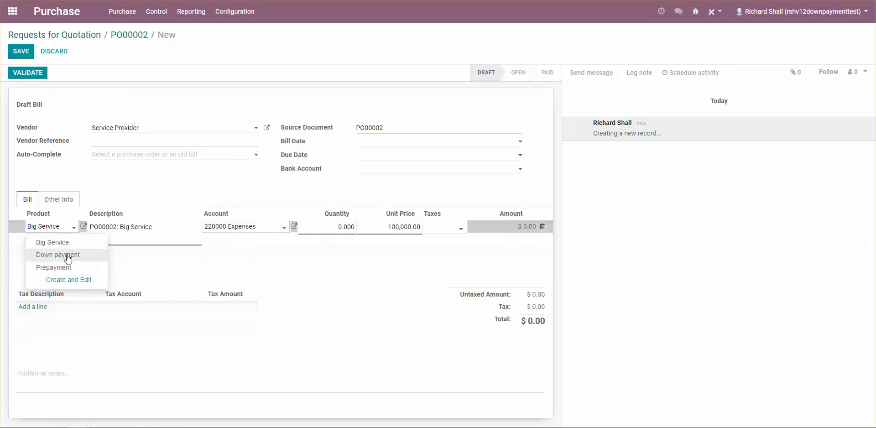
left_click(68, 259)
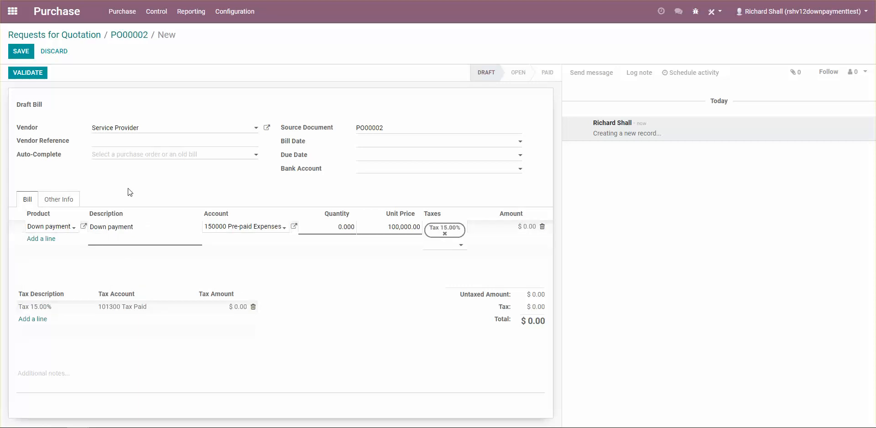
left_click(127, 188)
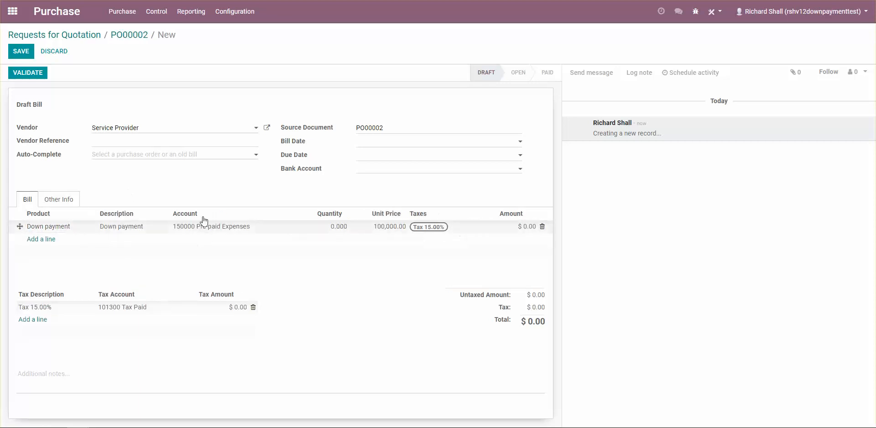
- Set the Down payment line's quantity to 1 and unit price to 50000, and remove its 15% tax
left_click(301, 227)
type("1")
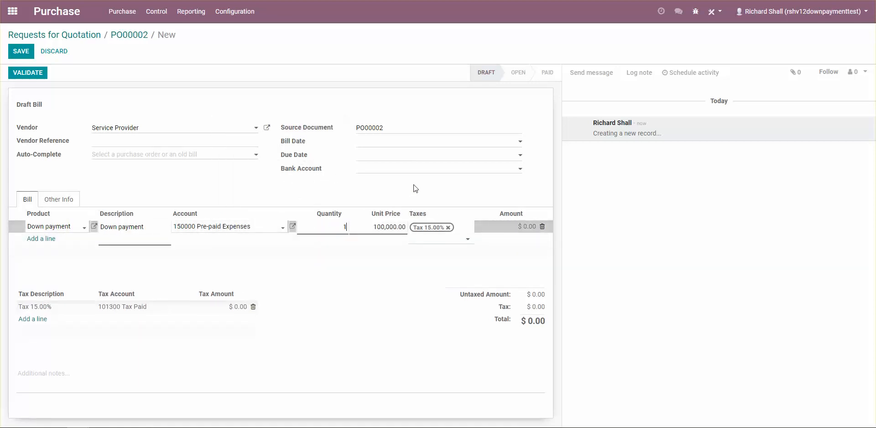
key("Tab")
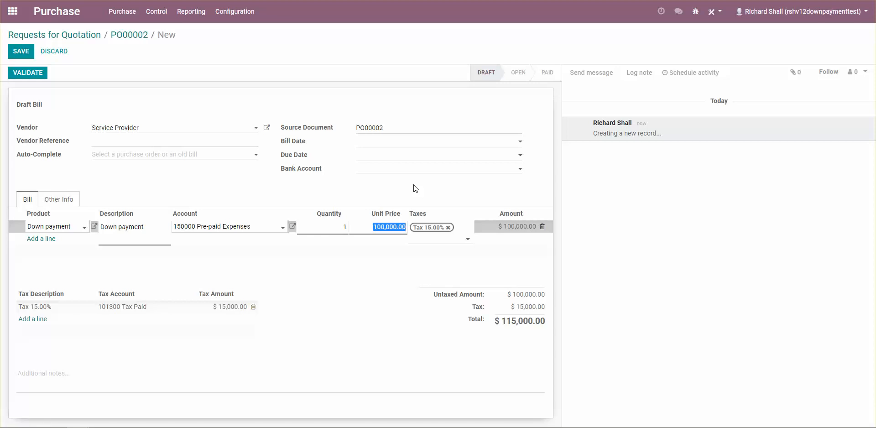
type("50")
left_click(448, 227)
- Validate the down payment bill and open its journal entry to review the journal items
left_click(29, 79)
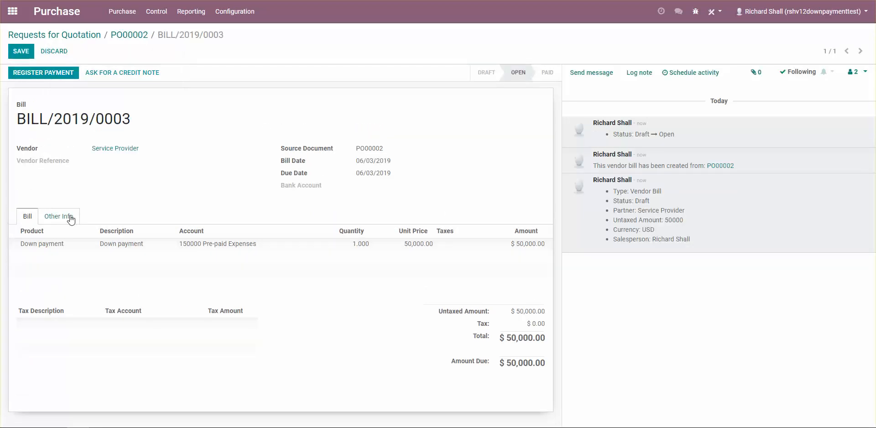
left_click(64, 219)
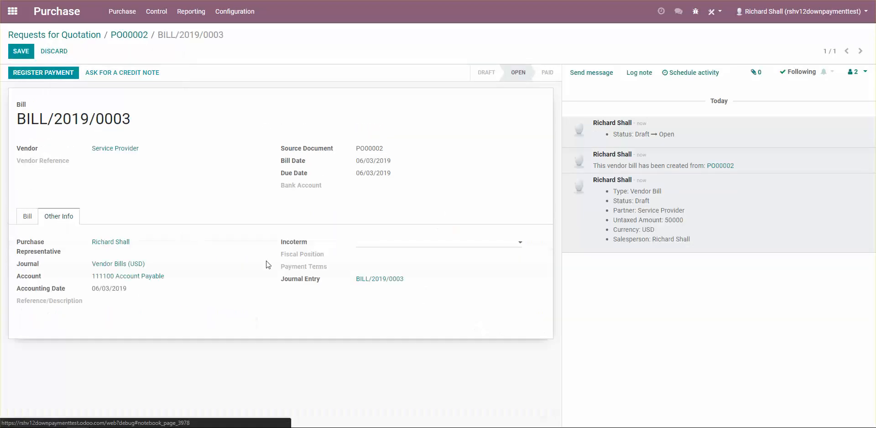
left_click(369, 279)
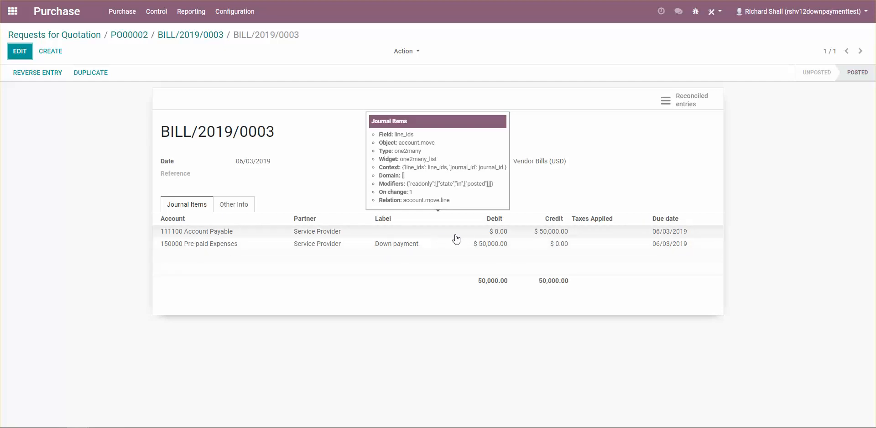
- Examine the 150000 Pre-paid Expenses account from the down payment journal item and return to the bill
left_click(254, 248)
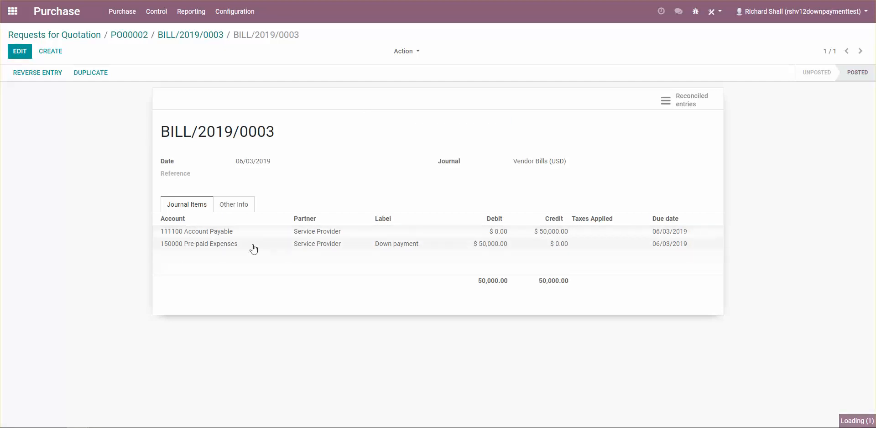
left_click(314, 146)
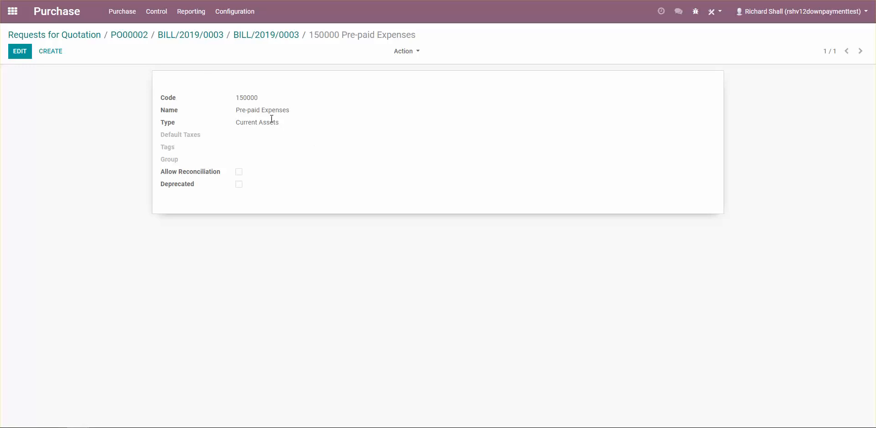
left_click(173, 39)
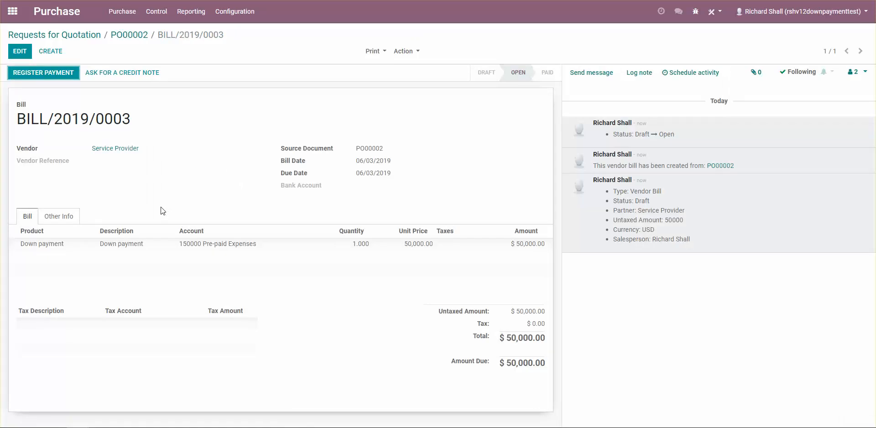
- Create another bill for the same purchase order and set the Big Service line's quantity to 1
left_click(51, 52)
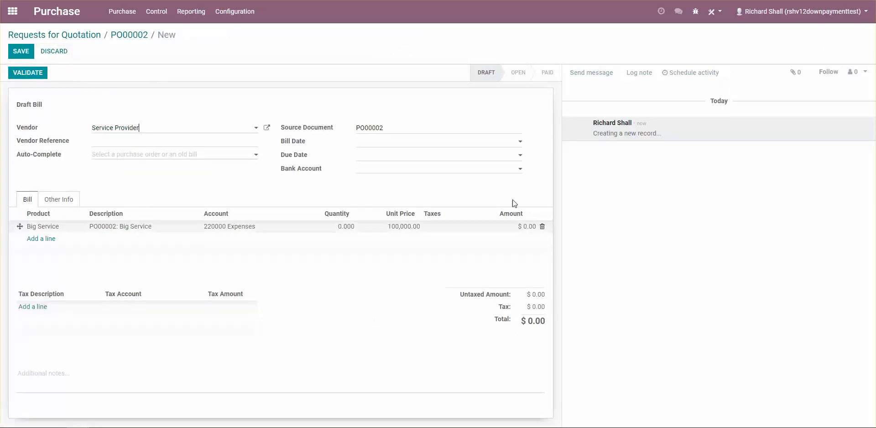
left_click(321, 227)
type("1")
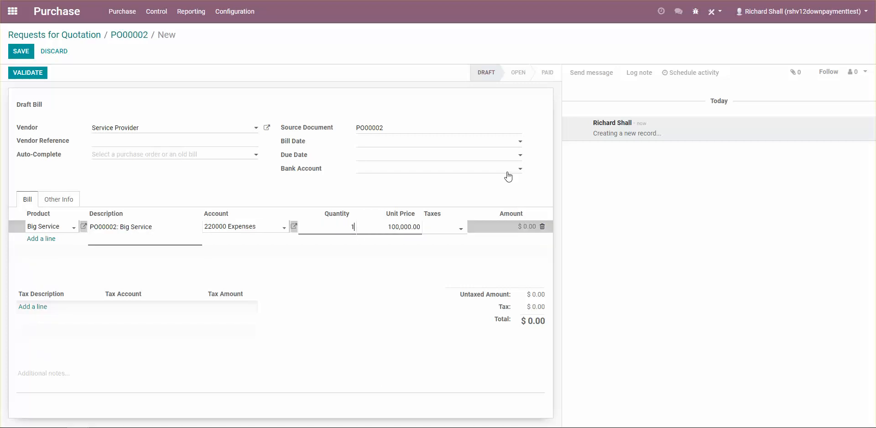
left_click(277, 179)
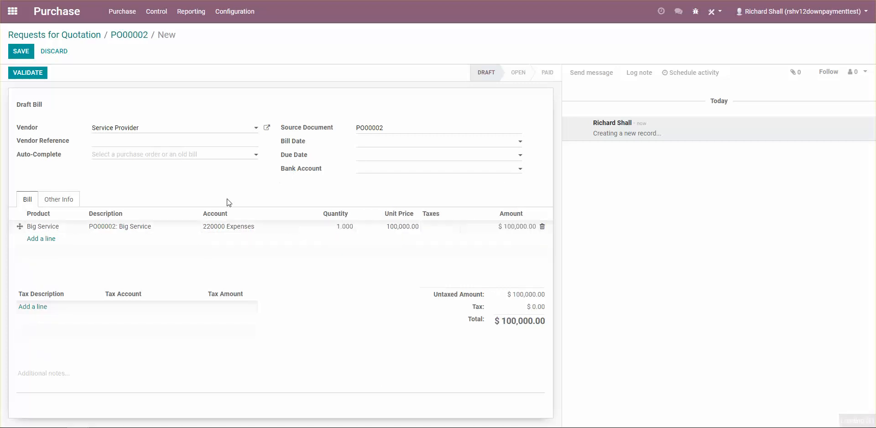
- Add an untaxed Down payment line to the bill with quantity -1 and unit price 50000, and check the bill total
left_click(50, 240)
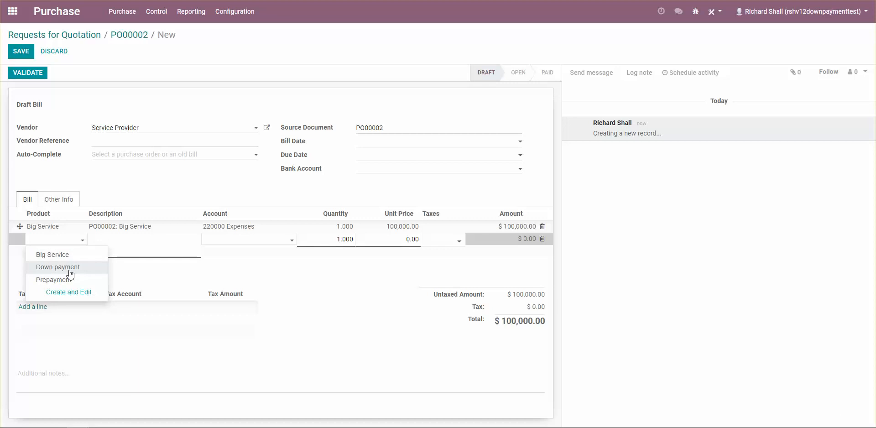
left_click(70, 270)
left_click(352, 238)
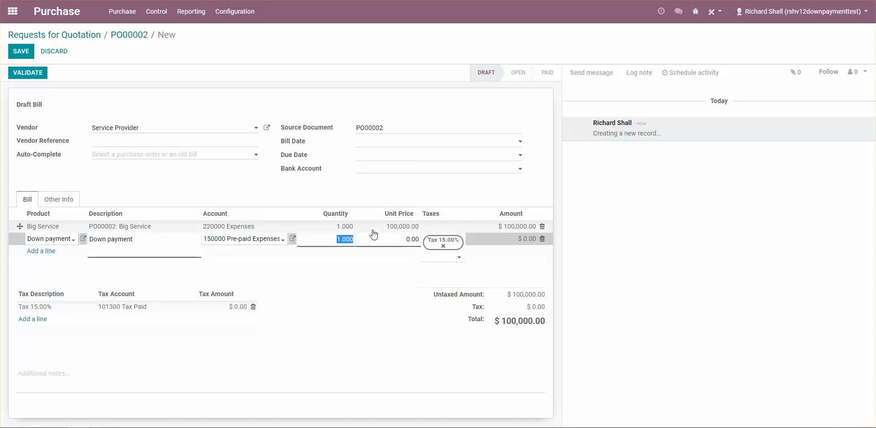
type("-1")
left_click(380, 238)
type("50000")
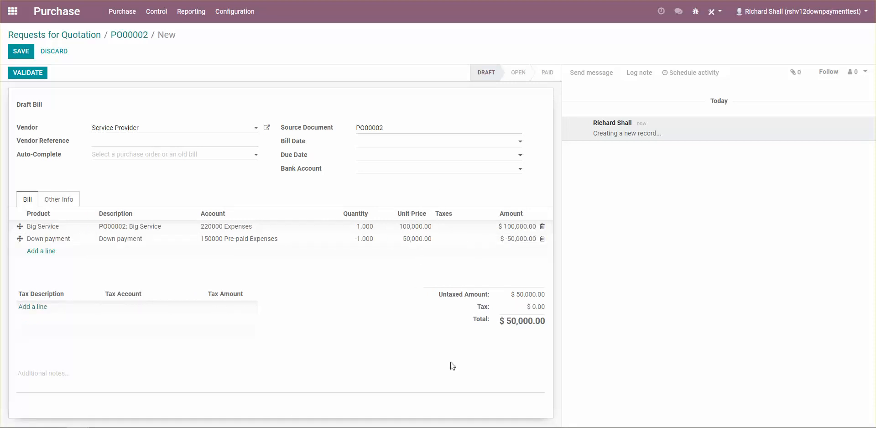
left_click_drag(547, 323, 502, 321)
left_click(359, 323)
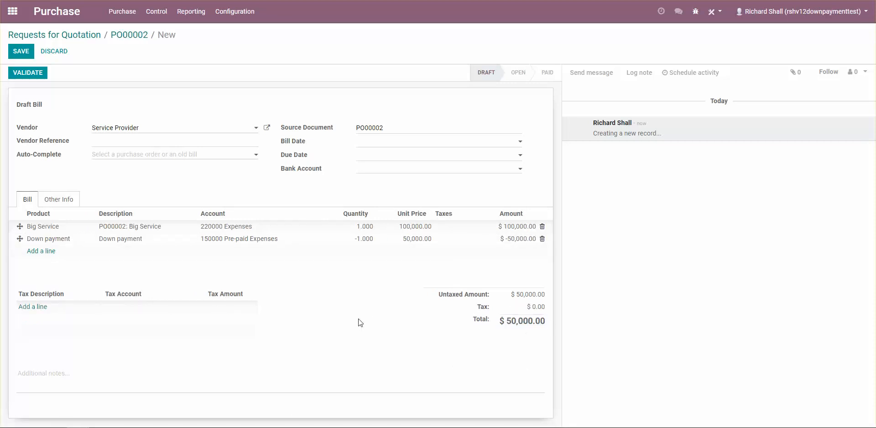
- Validate the final vendor bill and open its journal entry to review the journal items
left_click(28, 74)
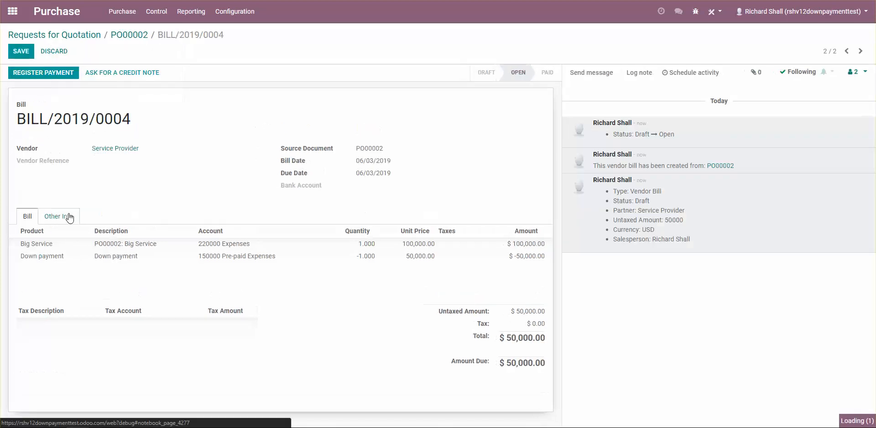
left_click(63, 218)
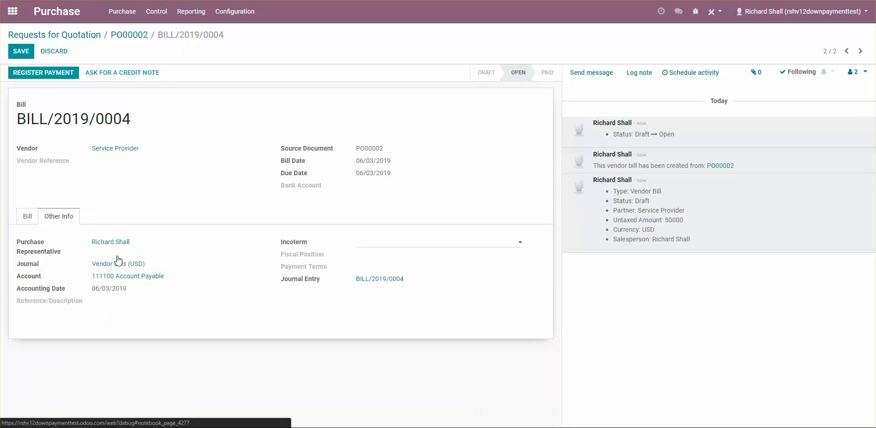
left_click(368, 280)
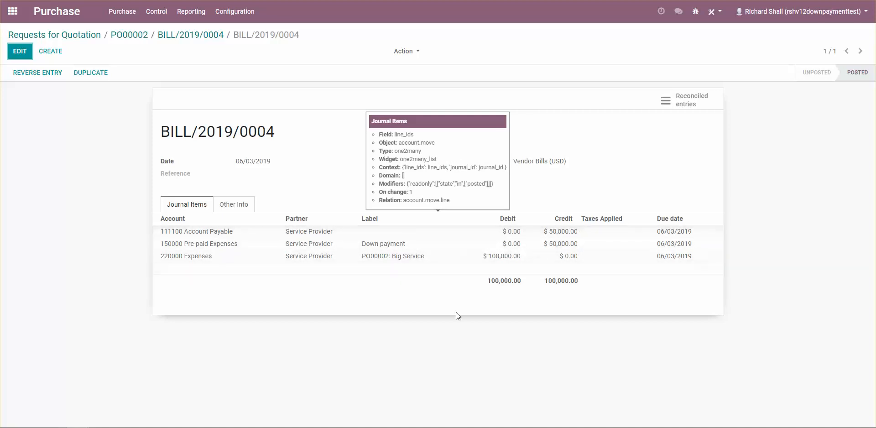
- Switch to the Accounting app and open the list of journal items
left_click(12, 11)
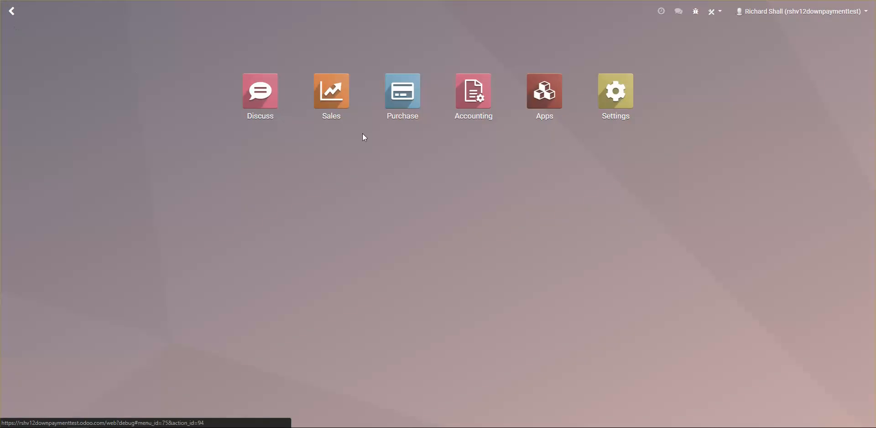
left_click(479, 100)
left_click(259, 18)
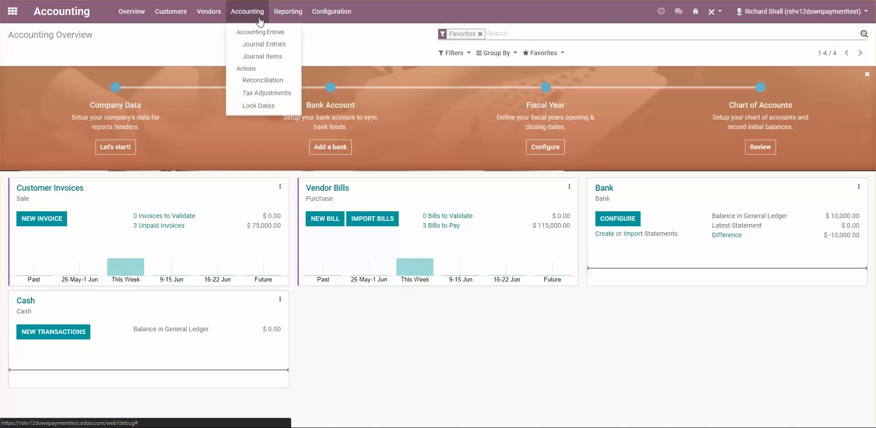
left_click(262, 56)
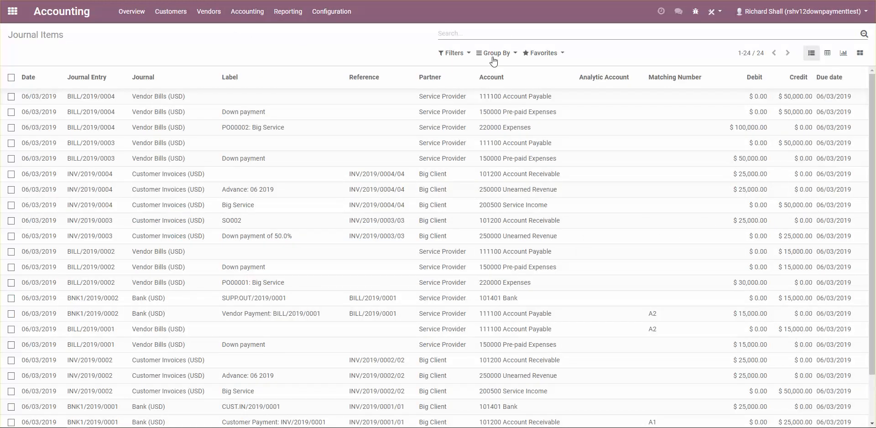
- Group the journal items by a custom group on Journal Entry
left_click(495, 54)
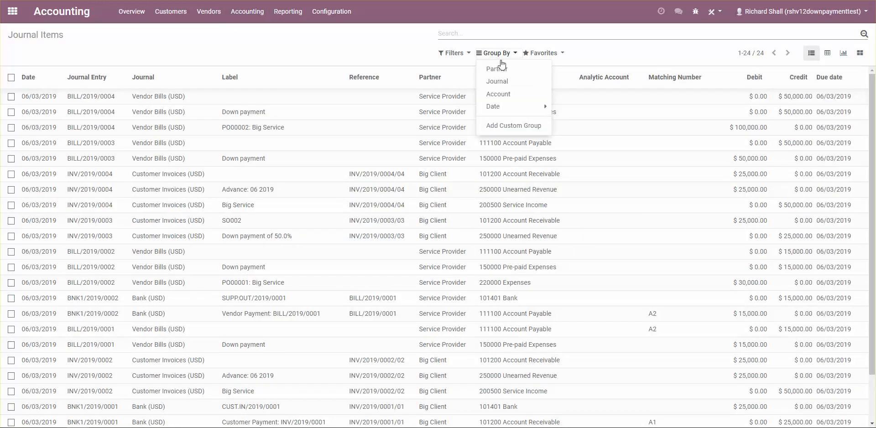
left_click(514, 126)
left_click(519, 138)
left_click(505, 238)
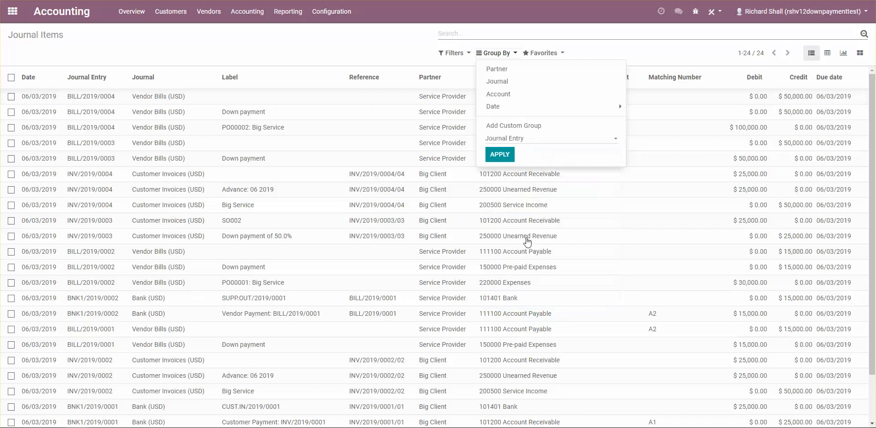
left_click(498, 155)
left_click(314, 48)
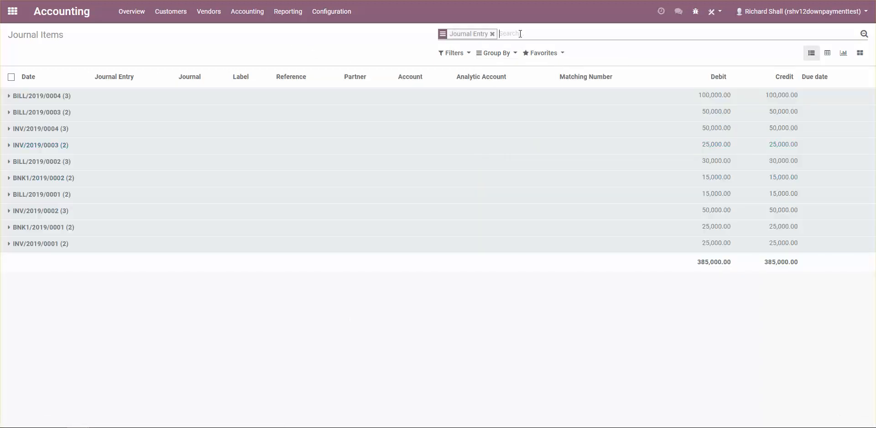
- Filter the grouped journal items by accounts matching "Pre"
type("Pre")
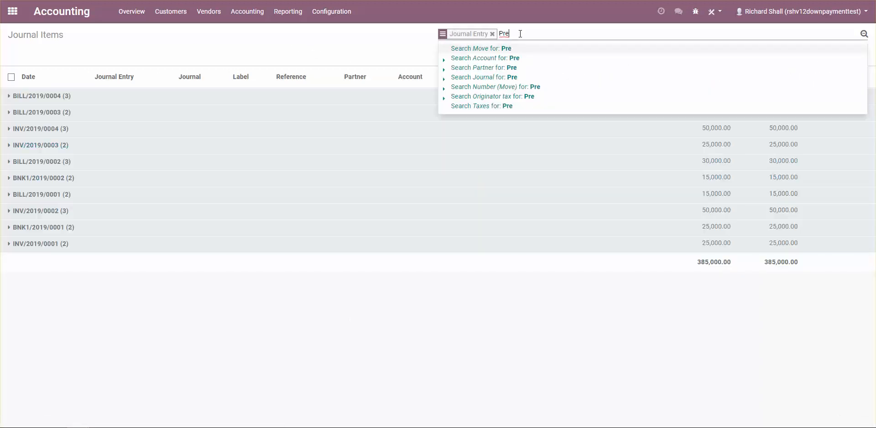
key("Down")
key("Return")
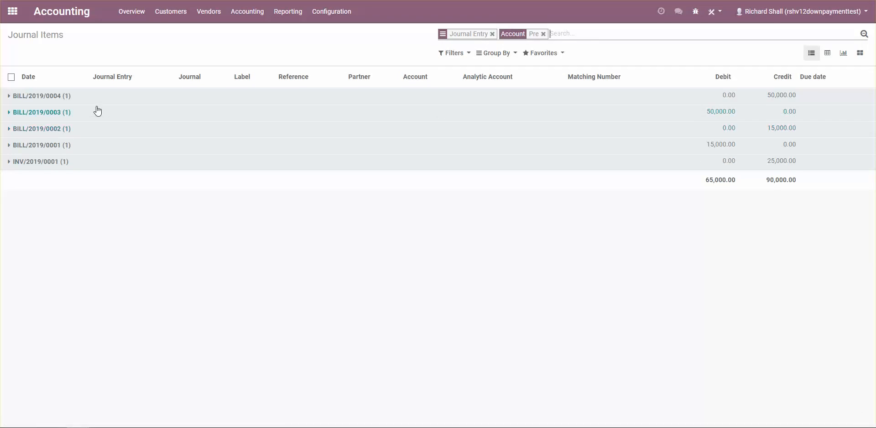
- Expand the groups BILL/2019/0001 through BILL/2019/0004 to compare their Pre-paid Expenses debits and credits
left_click(83, 131)
left_click(84, 112)
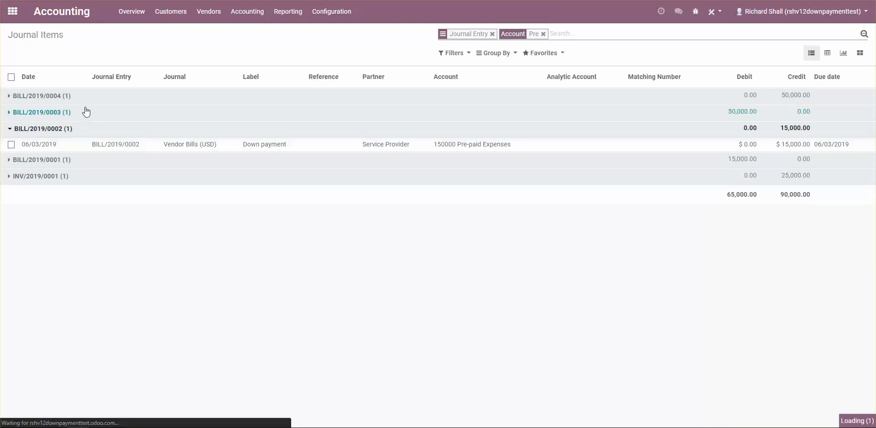
left_click(85, 102)
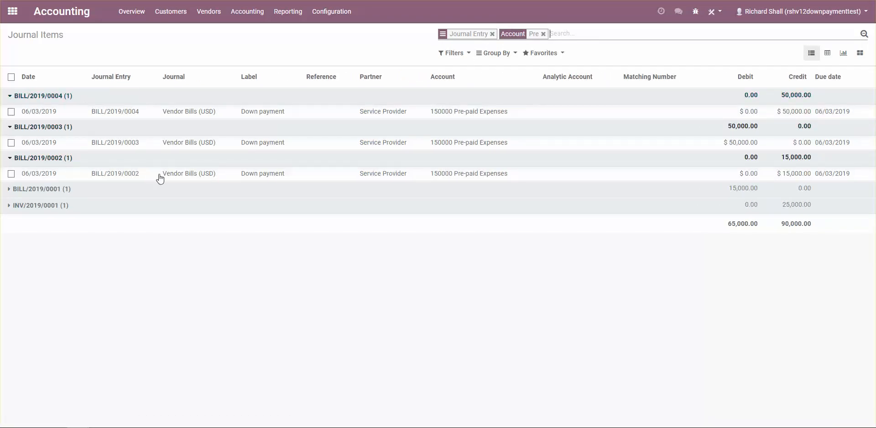
left_click(140, 194)
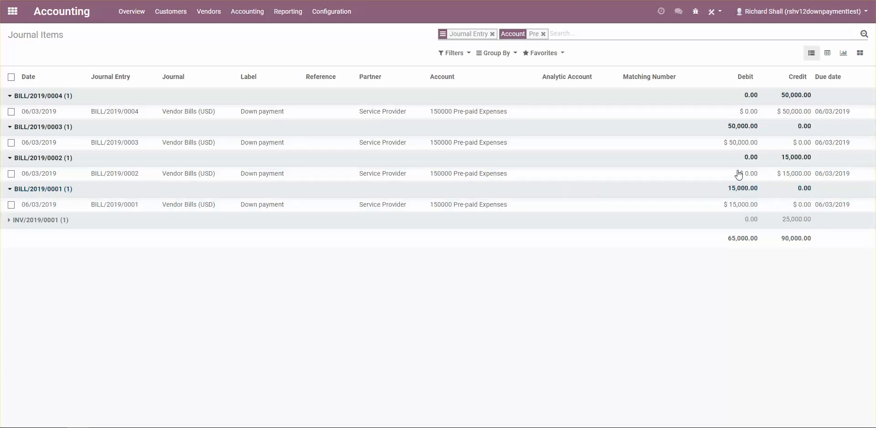